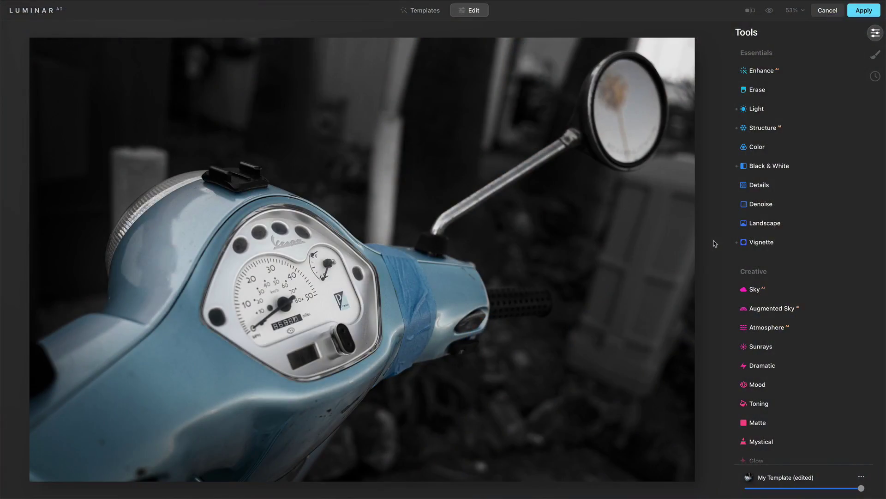
- Open Film Grain under Creative and expand Size & Roughness, showing Size 20 and Roughness 30
scroll(815, 297, down, 4)
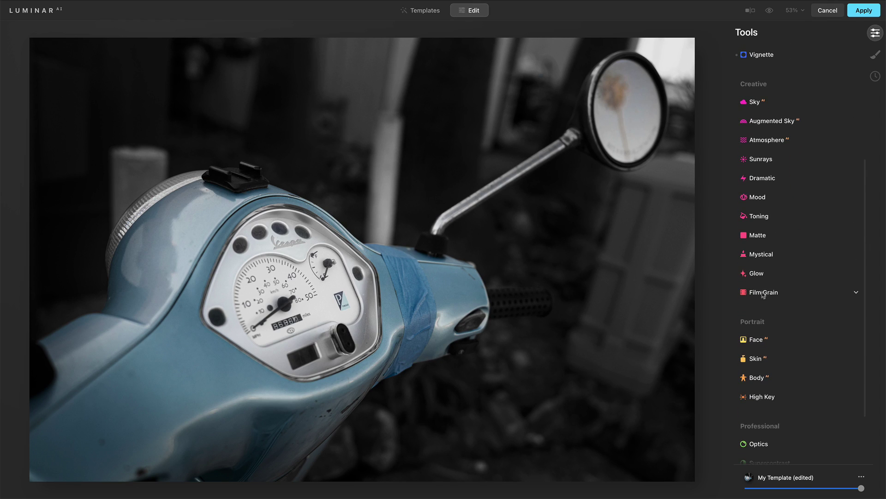
click(763, 301)
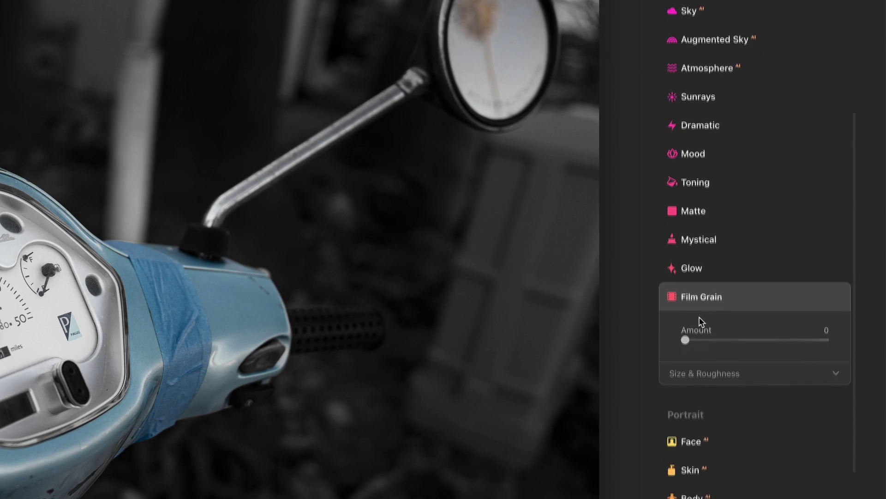
click(717, 346)
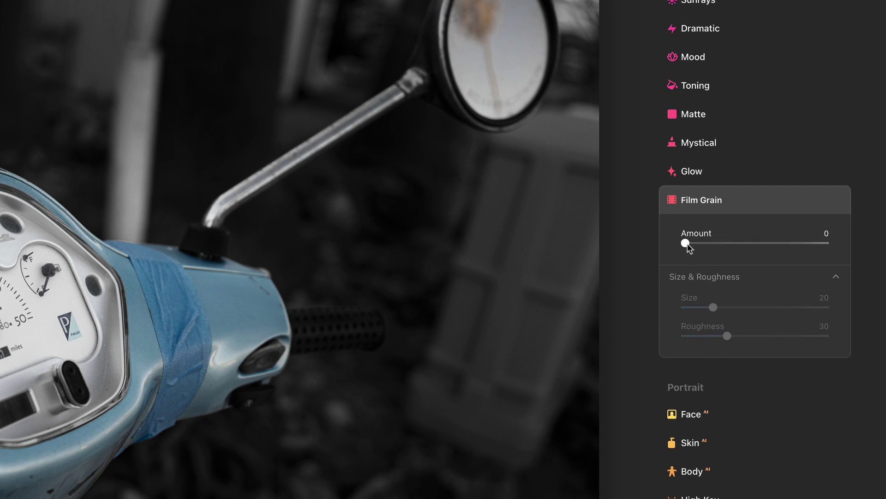
mouse_move(687, 245)
mouse_down()
mouse_move(788, 252)
mouse_move(685, 245)
mouse_up()
- Zoom to 100% and centre the speedometer to inspect the Amount 74 grain
click(226, 298)
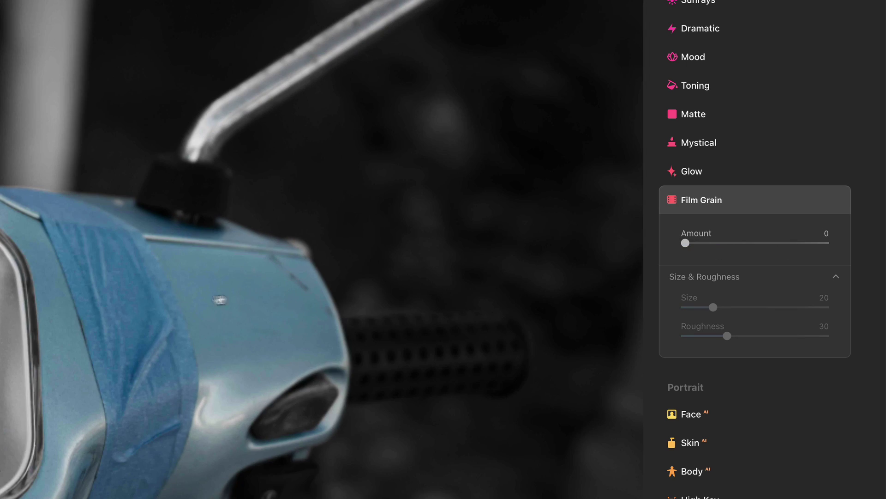
drag(58, 321, 491, 250)
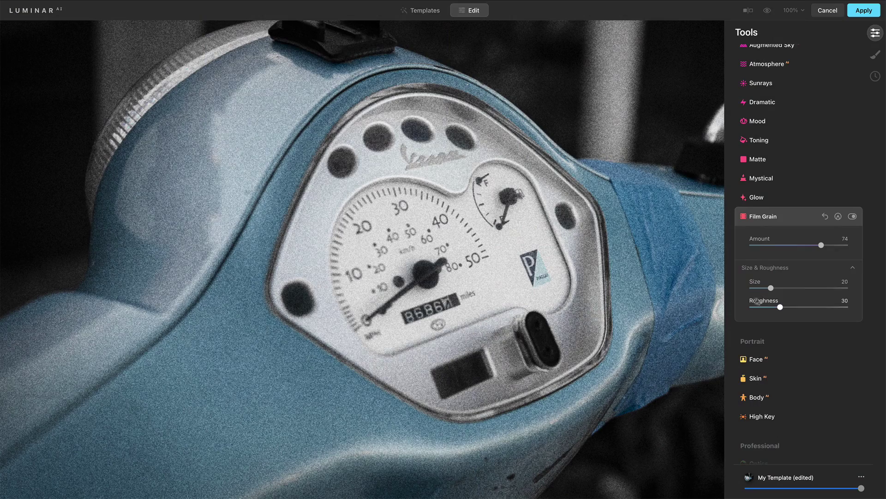
- Fit the whole photo and compare it with Film Grain off and on
click(587, 263)
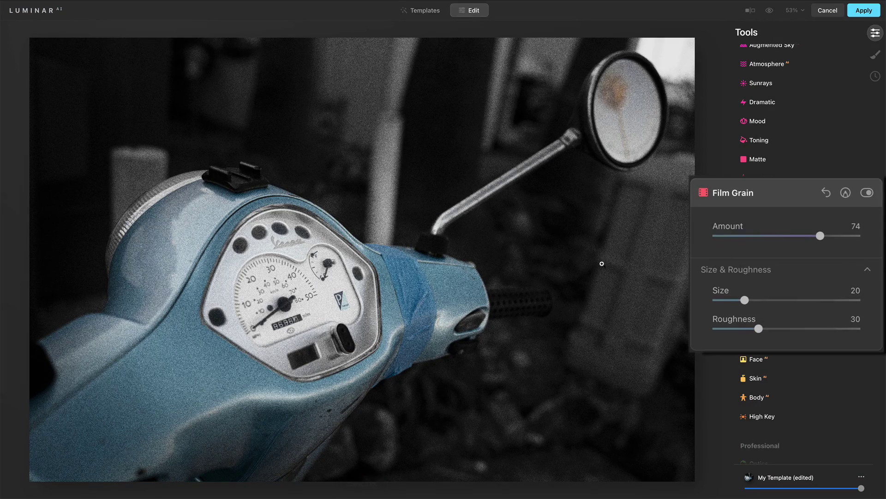
click(866, 193)
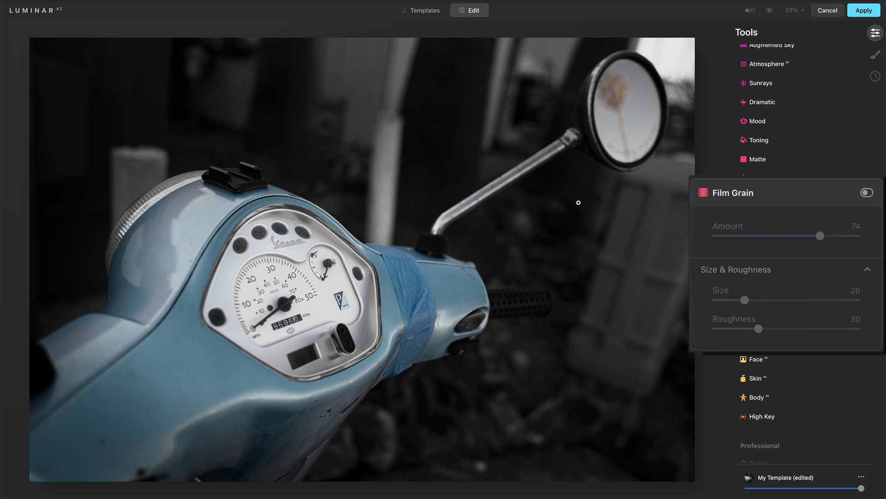
click(867, 193)
- Reset the grain Amount and set it to 19, then compare it on the speedometer
click(825, 195)
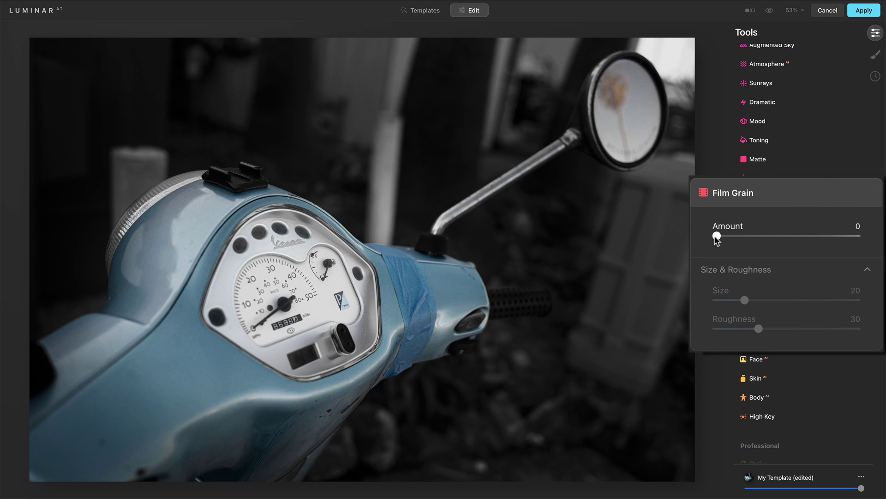
drag(718, 238, 745, 240)
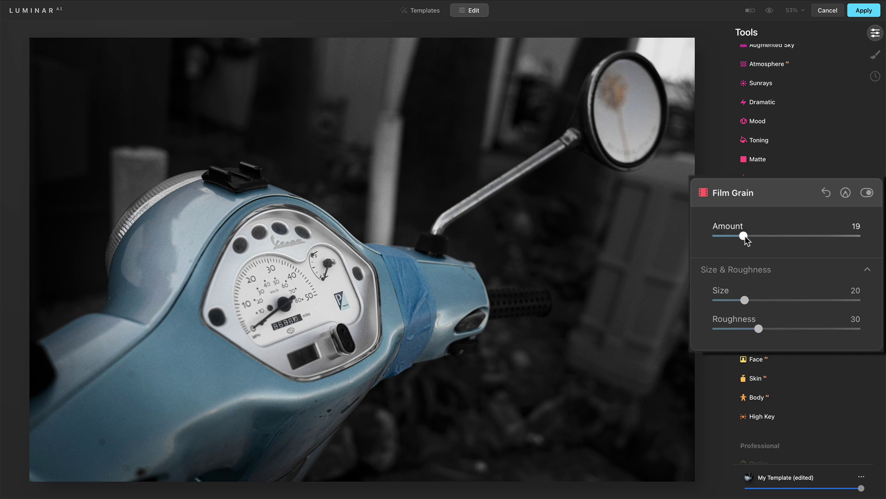
click(409, 292)
scroll(380, 189, left, 5)
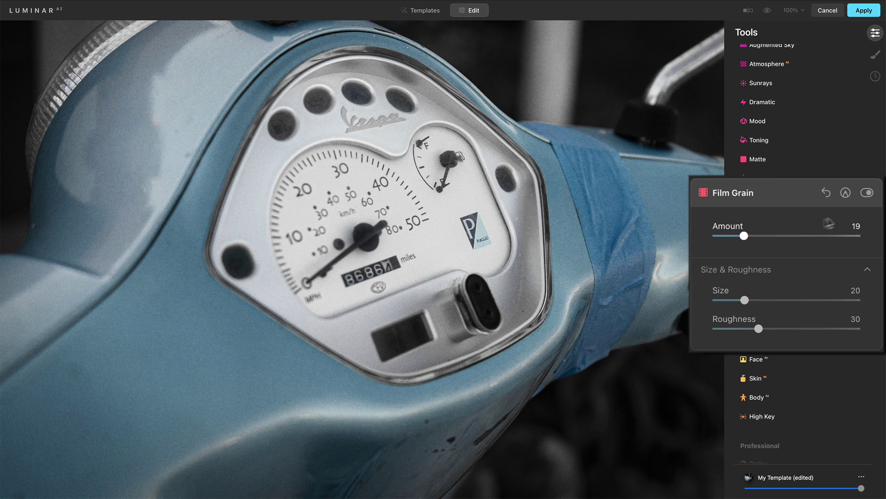
click(866, 193)
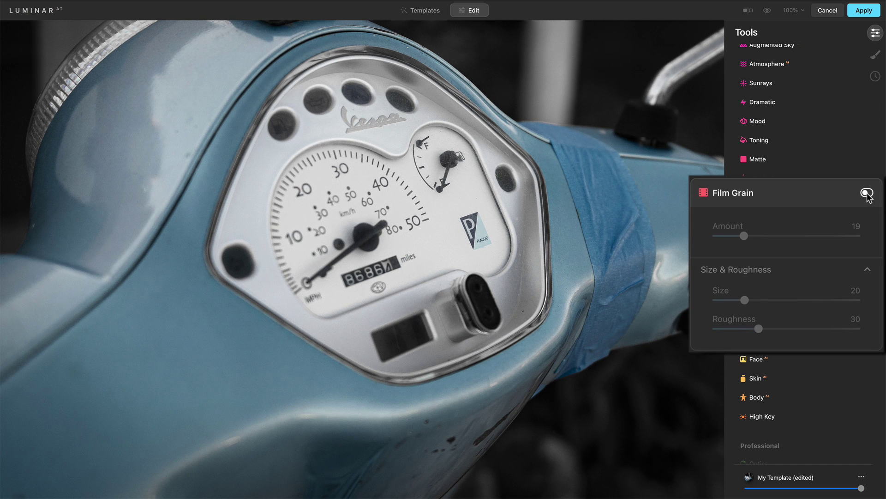
click(866, 193)
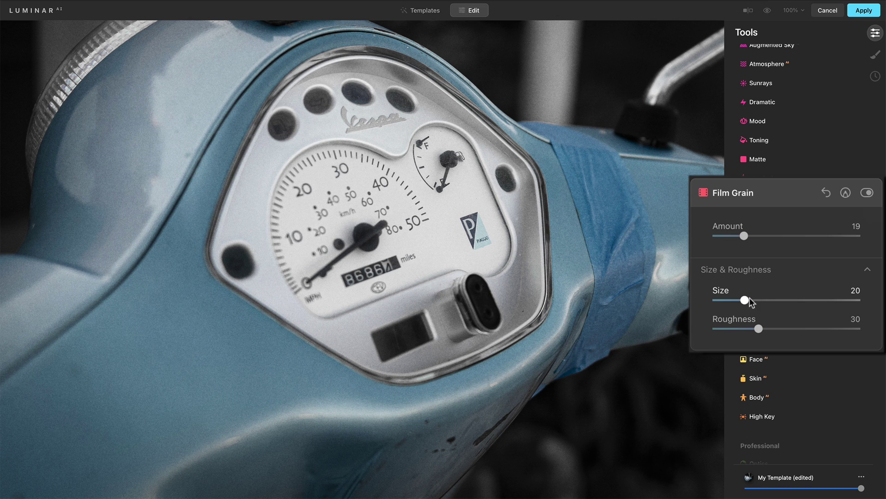
- Set the grain Size to 49 and lower Roughness to 11
click(751, 300)
drag(751, 301, 788, 299)
drag(790, 303, 790, 303)
drag(759, 330, 804, 331)
click(778, 332)
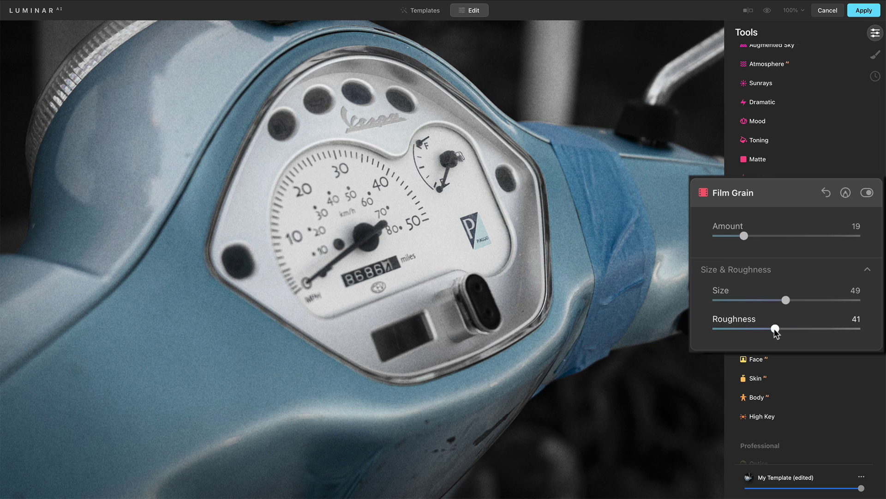
click(737, 332)
drag(734, 327, 733, 327)
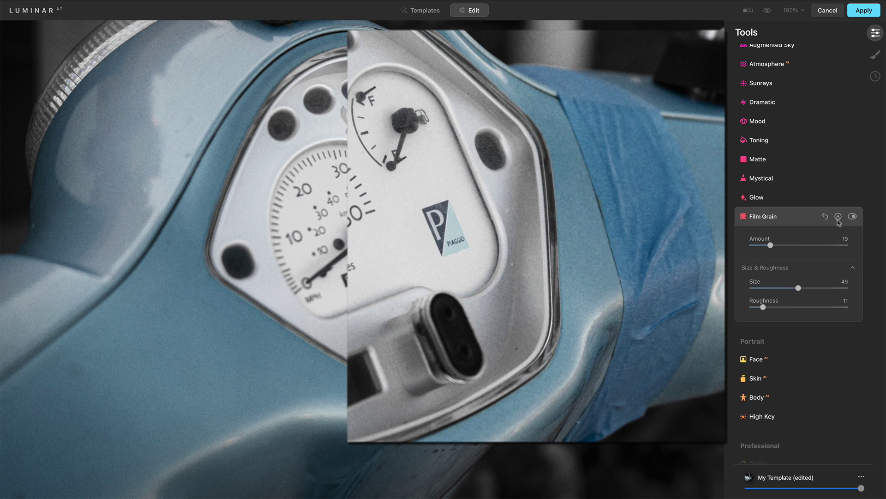
- Compare grain off and on at Amount 61, then lower Amount to 20
click(853, 217)
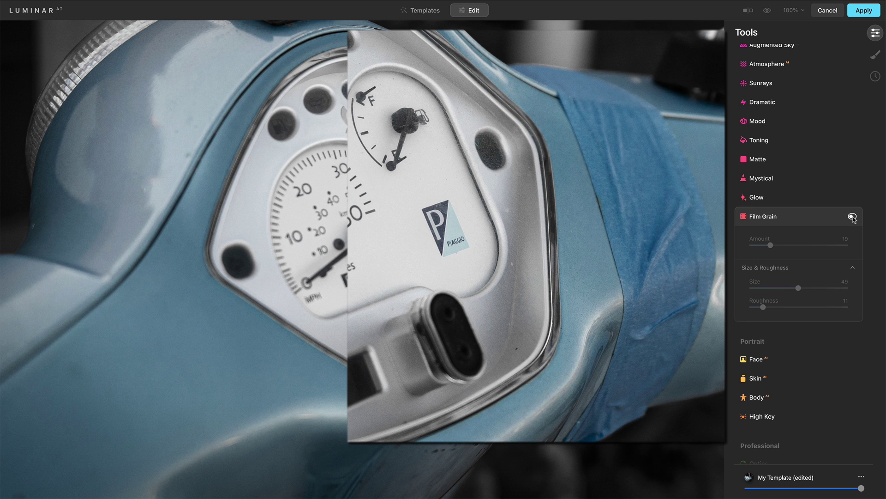
click(853, 217)
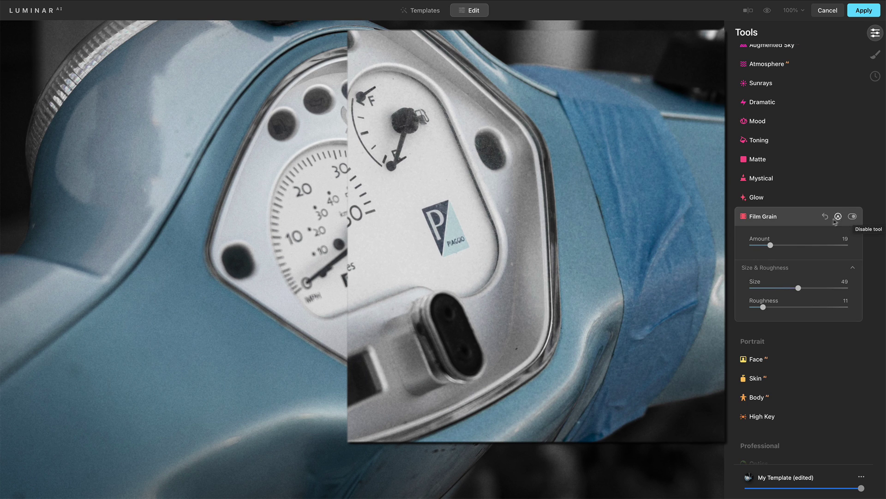
click(811, 246)
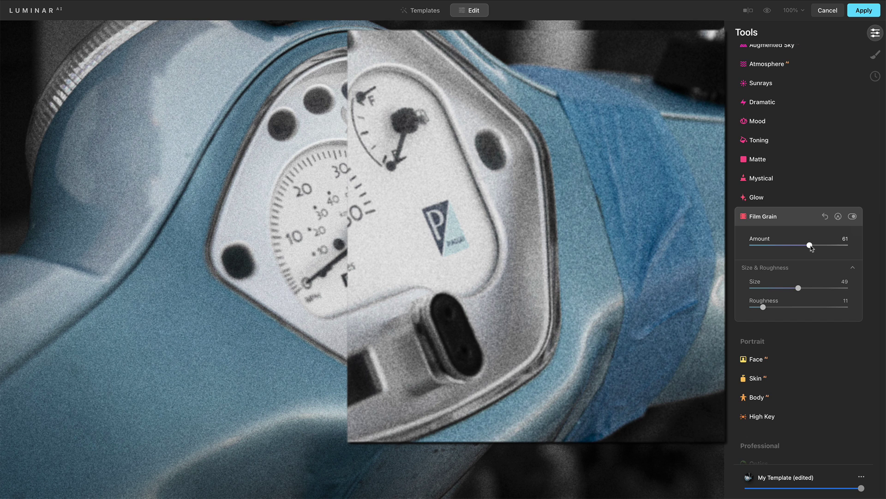
click(852, 216)
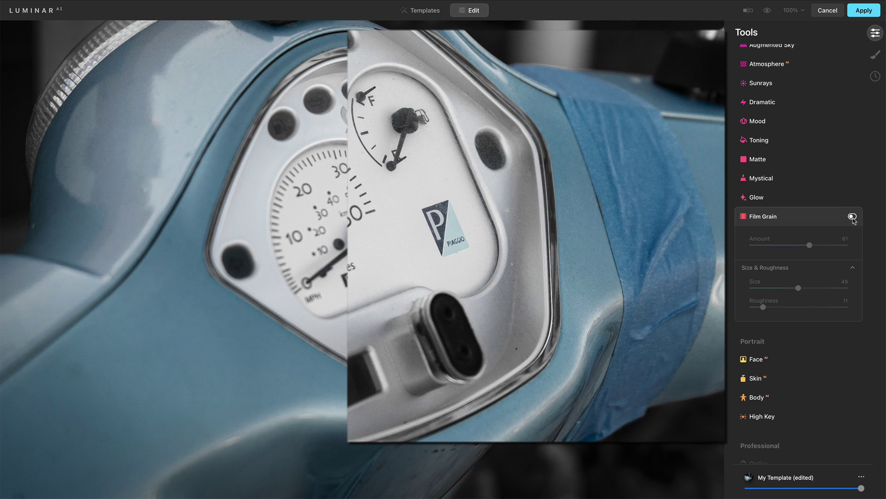
click(852, 216)
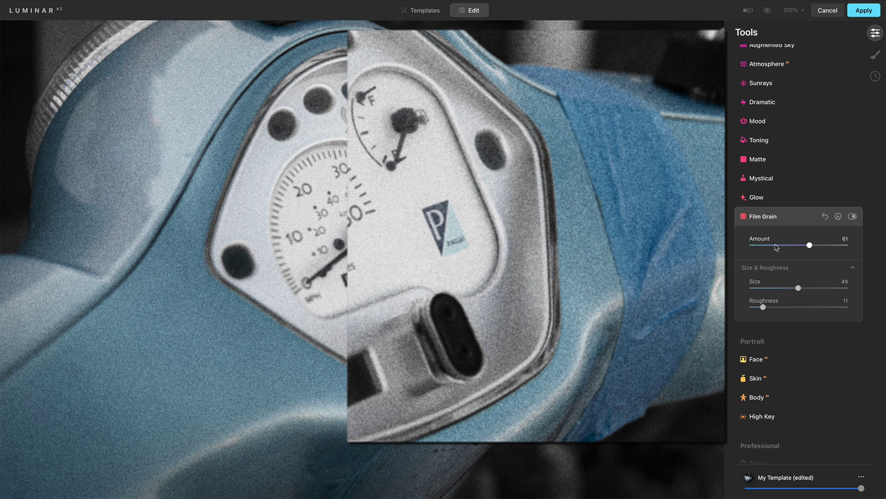
click(797, 246)
drag(774, 246, 774, 247)
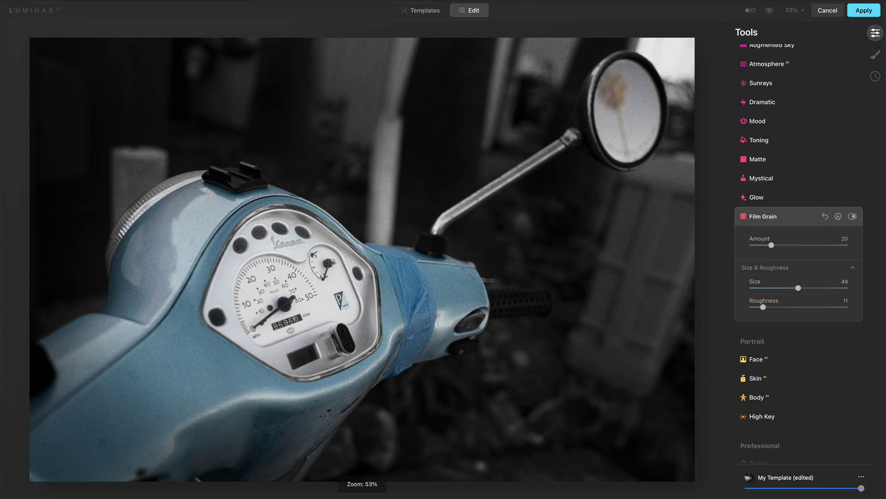
- Erase grain over the dashboard gauges with a Paint Mask at Softness 49, Opacity 38
click(847, 189)
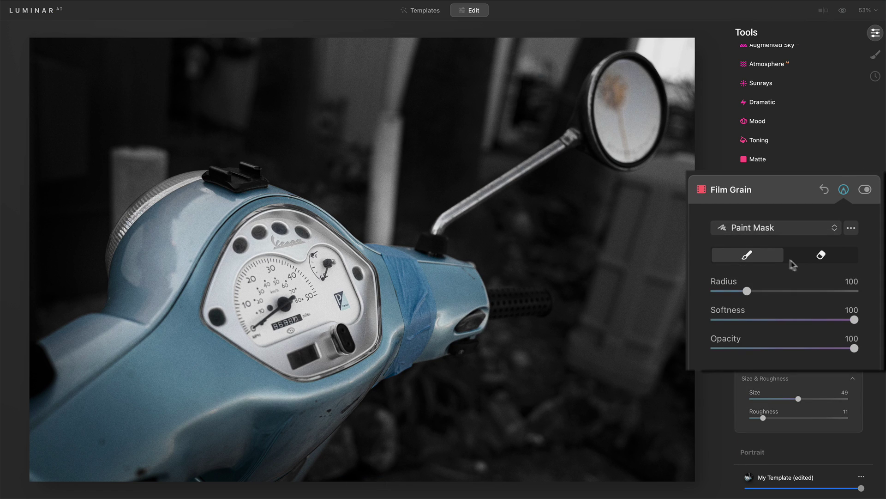
click(819, 260)
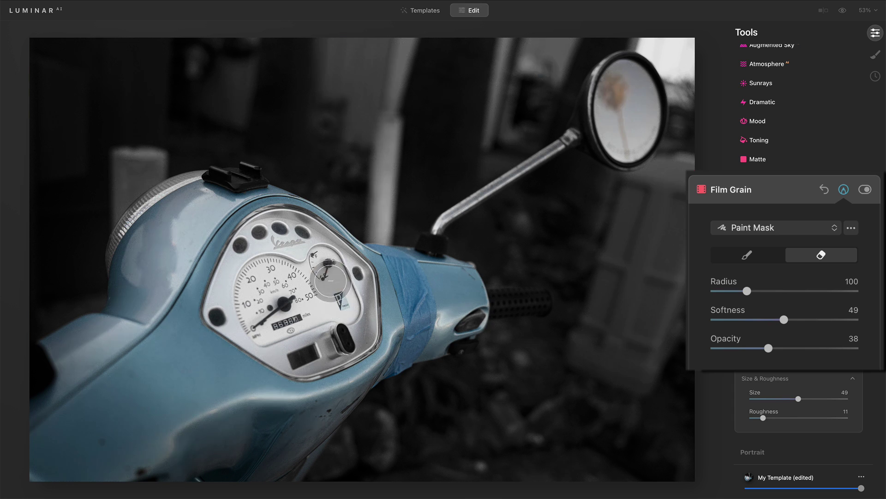
mouse_move(331, 291)
mouse_down()
mouse_move(298, 252)
mouse_move(269, 256)
mouse_move(249, 281)
mouse_move(287, 329)
mouse_move(328, 316)
mouse_move(322, 277)
mouse_move(262, 292)
mouse_move(326, 298)
mouse_move(286, 260)
mouse_move(260, 308)
mouse_move(320, 299)
mouse_move(295, 254)
mouse_move(284, 328)
mouse_move(302, 270)
mouse_move(279, 314)
mouse_move(340, 276)
mouse_move(284, 295)
mouse_move(294, 272)
mouse_move(265, 316)
mouse_move(314, 318)
mouse_move(304, 258)
mouse_move(255, 315)
mouse_move(318, 276)
mouse_move(276, 290)
mouse_move(321, 275)
mouse_up()
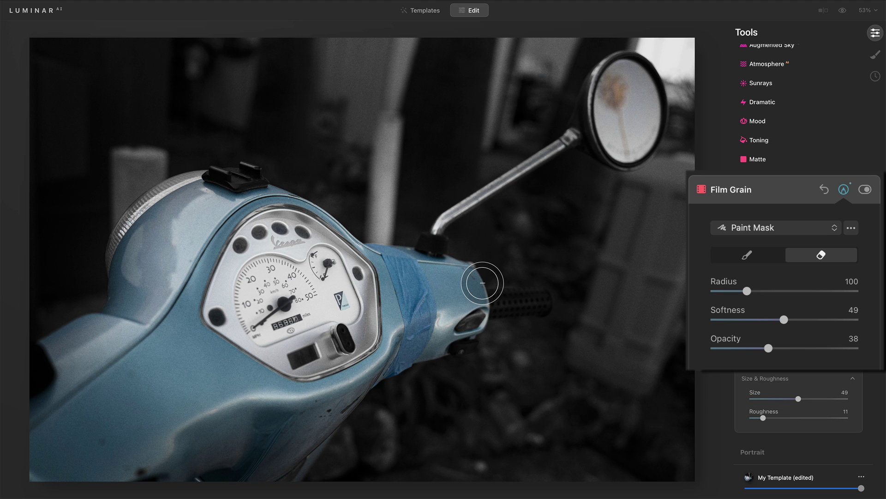
click(843, 190)
key(super+1)
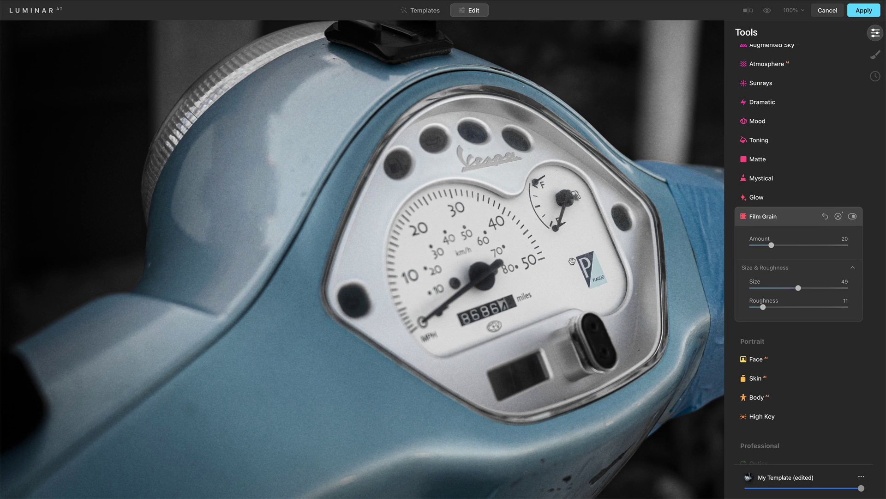
- Zoom the scooter photo out to fit the window at 53%
click(572, 261)
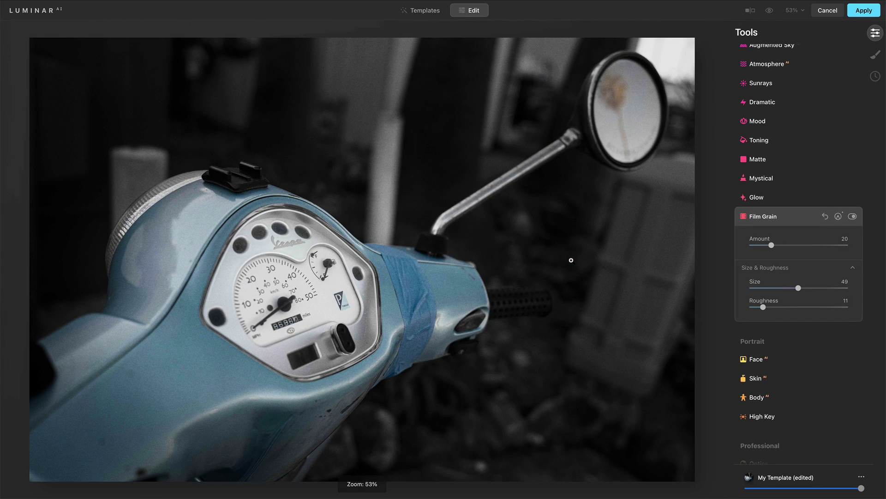